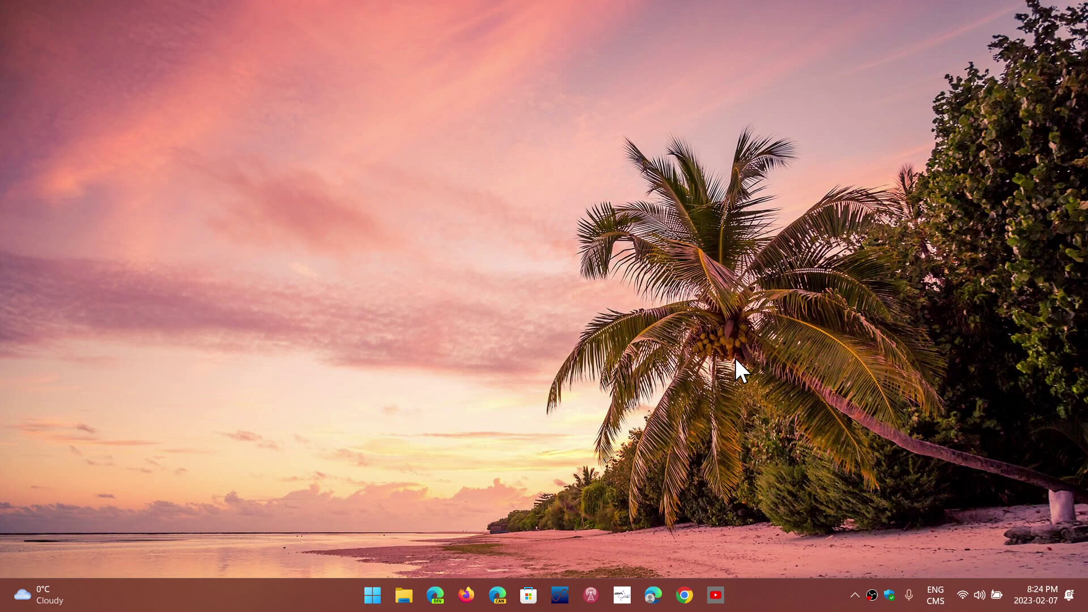
Launch Google Chrome from the taskbar, opening the spaceweather.com home page.
left_click(684, 594)
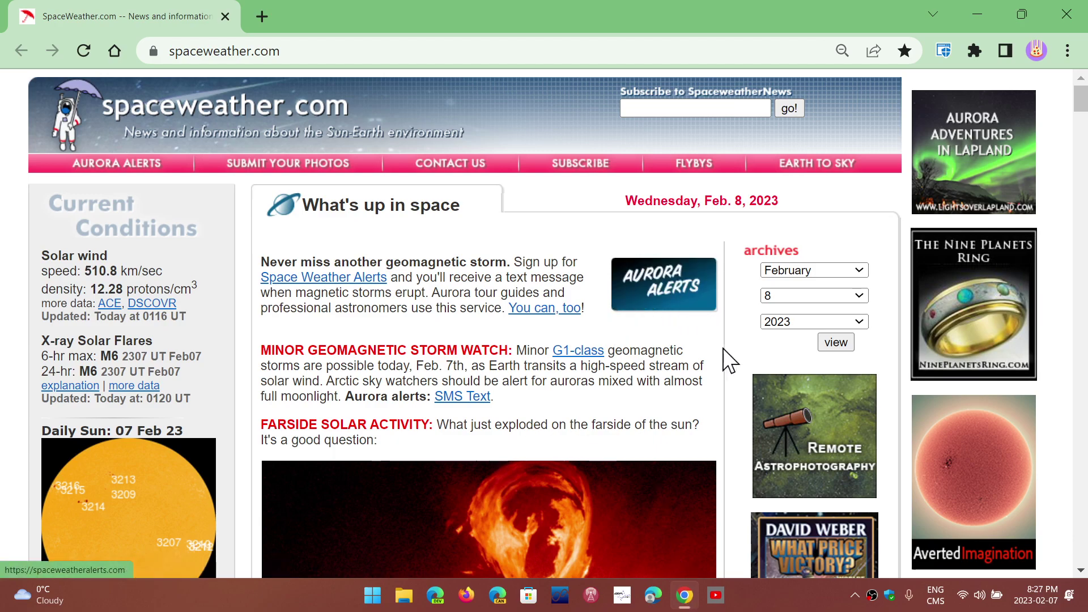
Close the Chrome window to return to the beach-wallpaper desktop.
left_click(1069, 15)
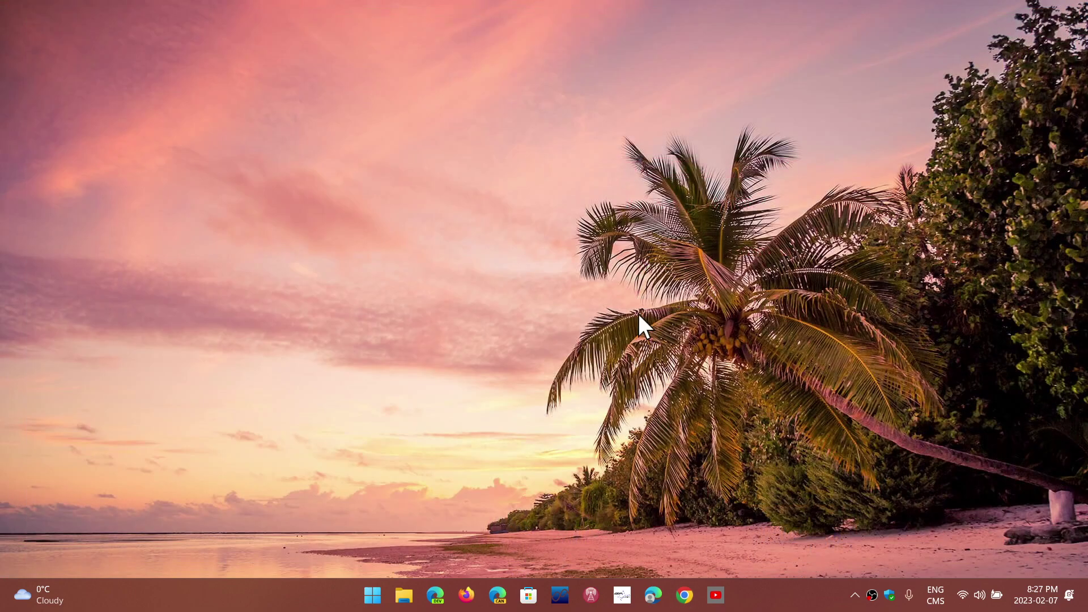